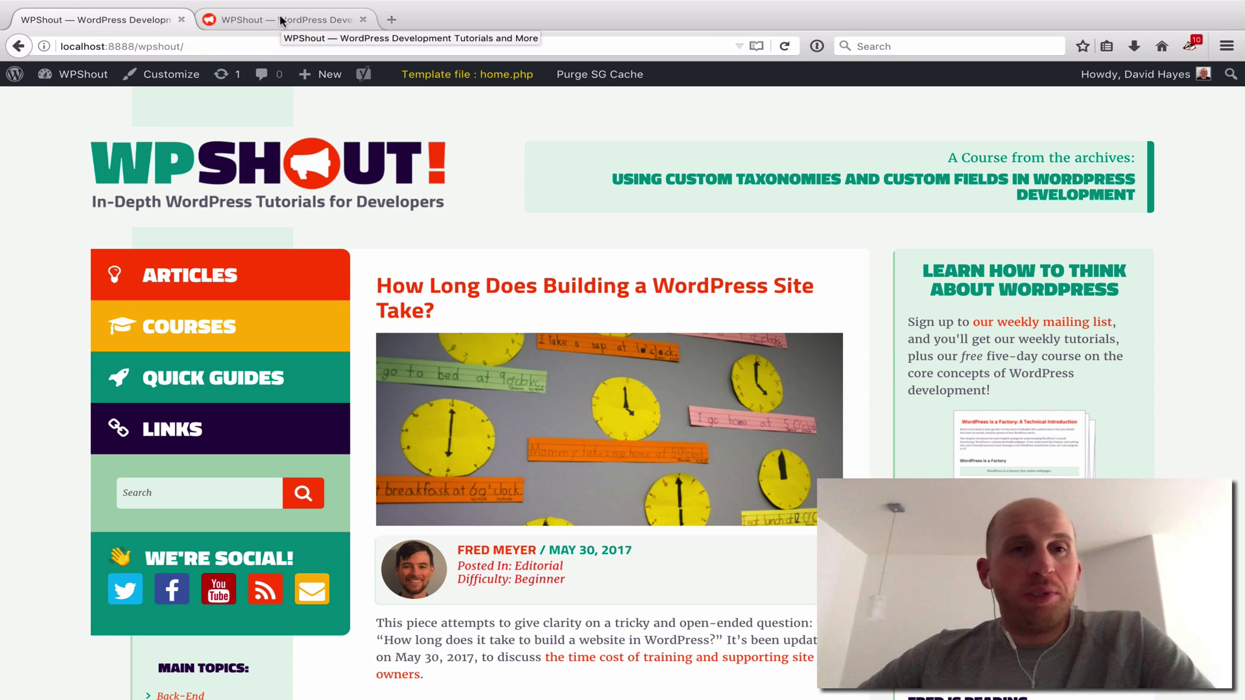
Glance at the live wpshout.com site and return to the local WPShout homepage
click(280, 22)
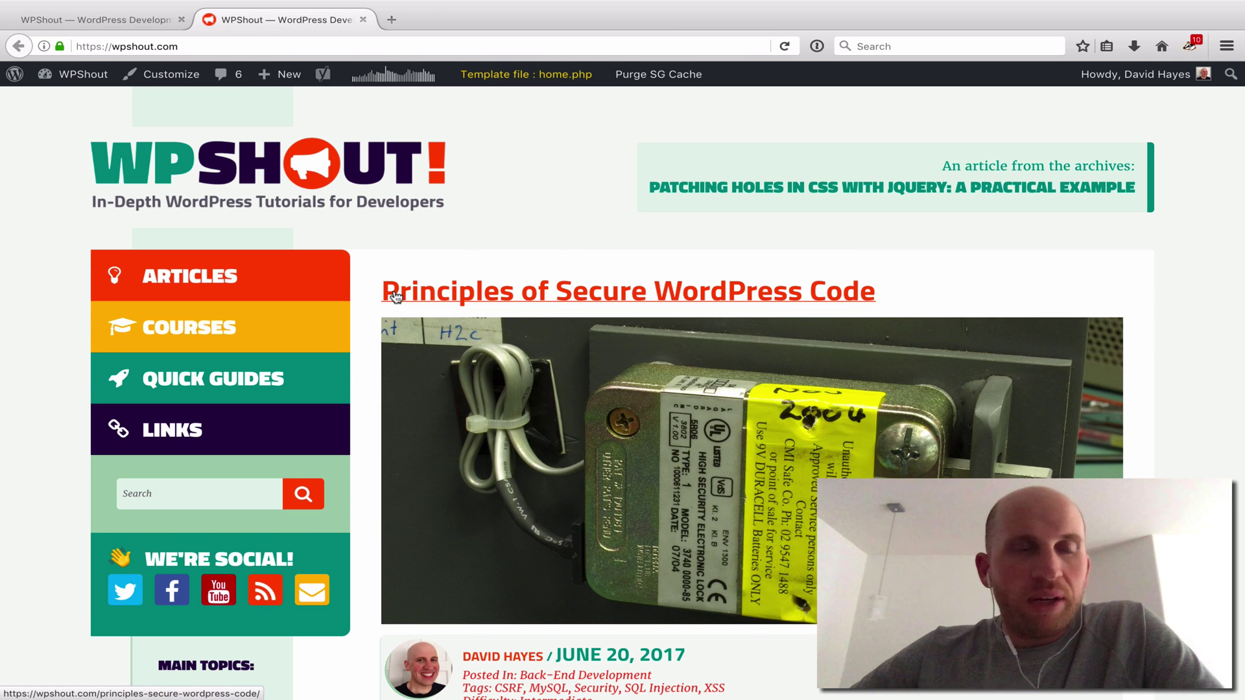
click(137, 20)
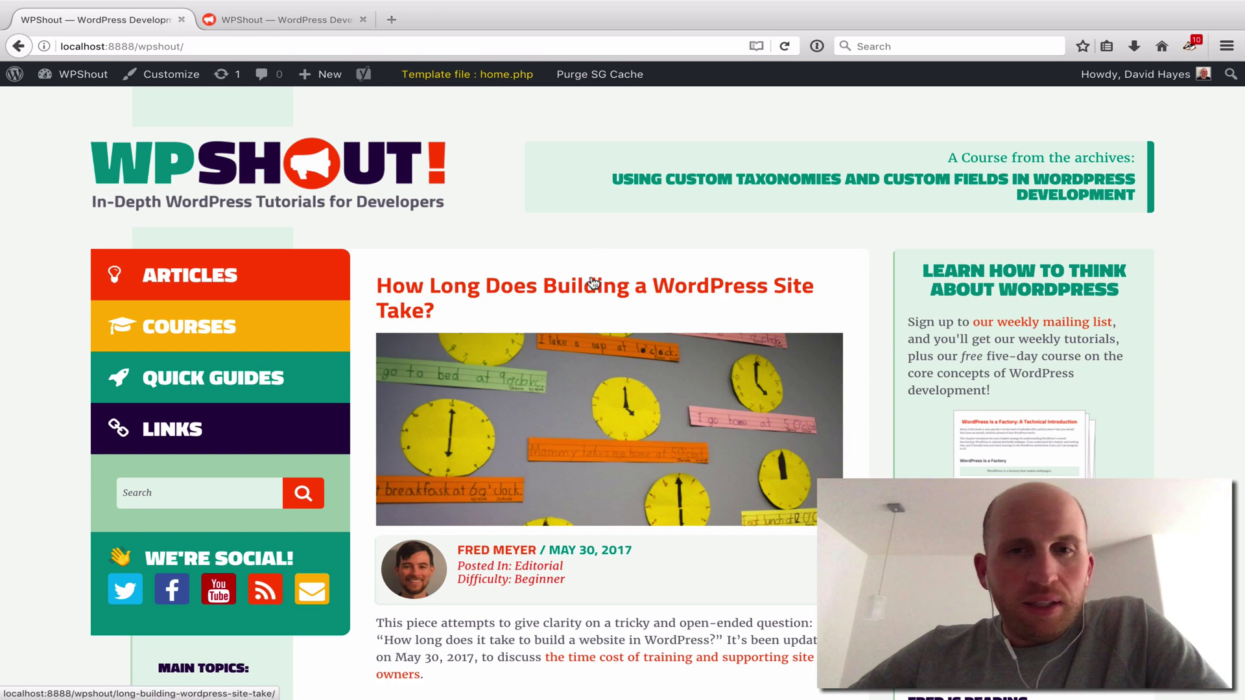
mouse_move(78, 74)
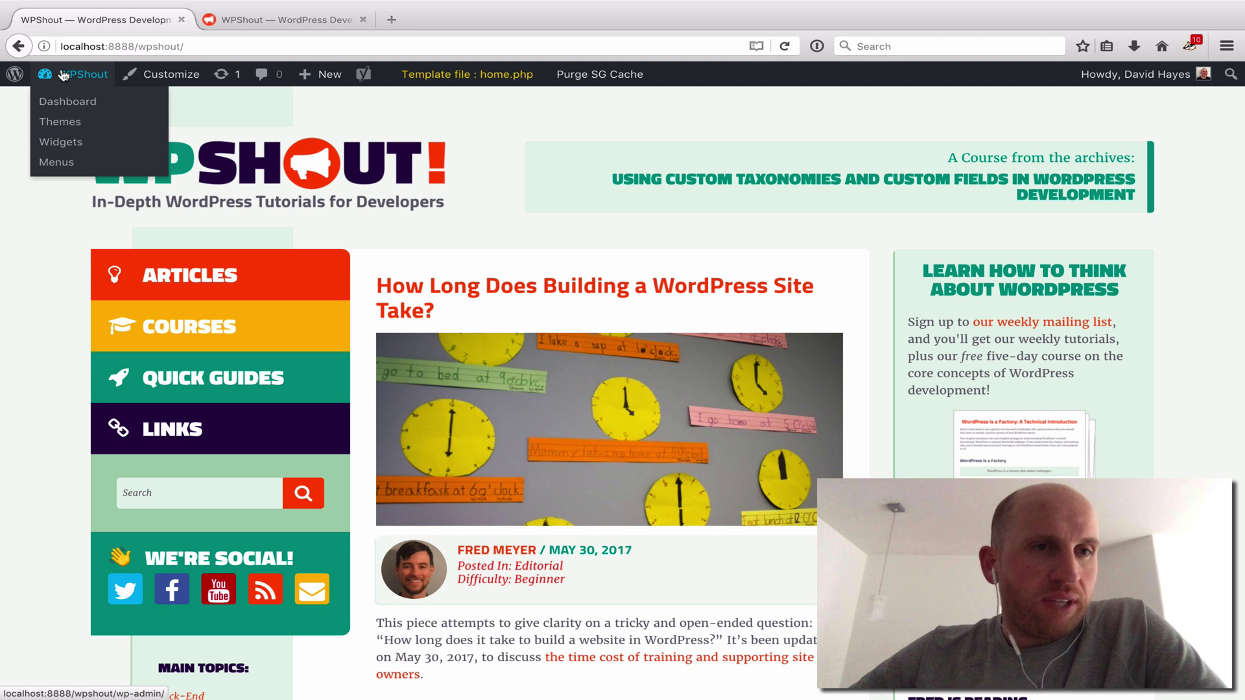
Go to the Themes admin page and preview the WPShout2017 theme
click(61, 123)
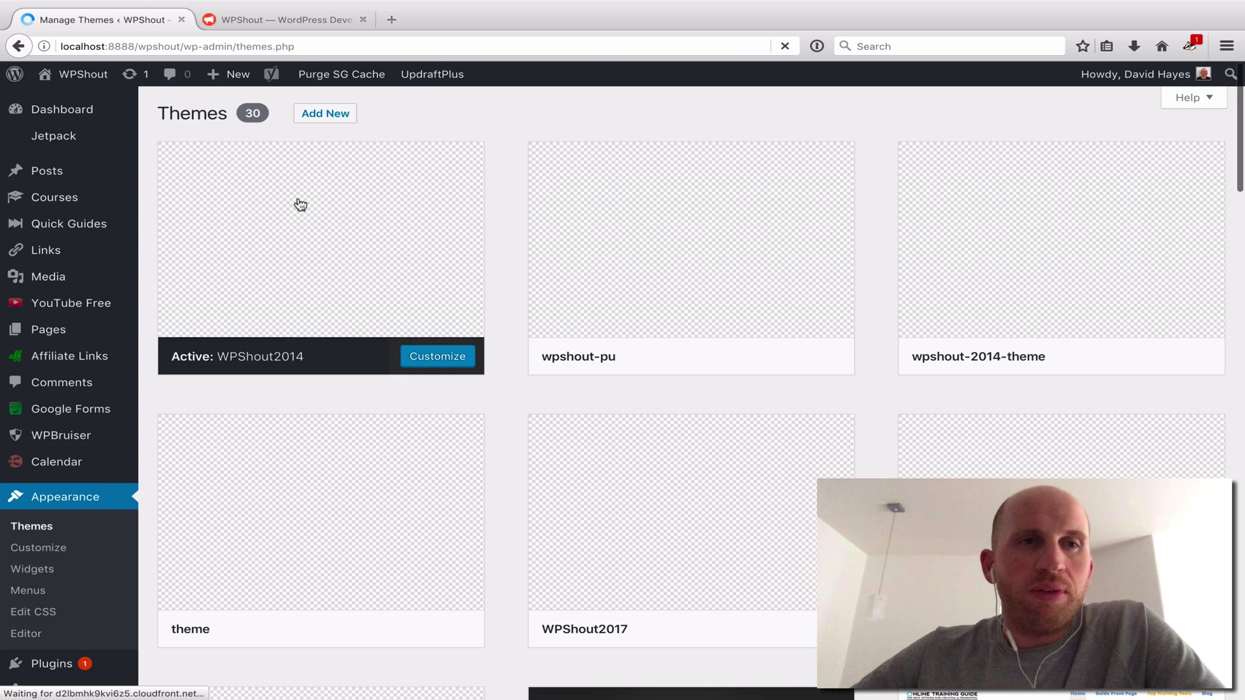
scroll(485, 348, down, 5)
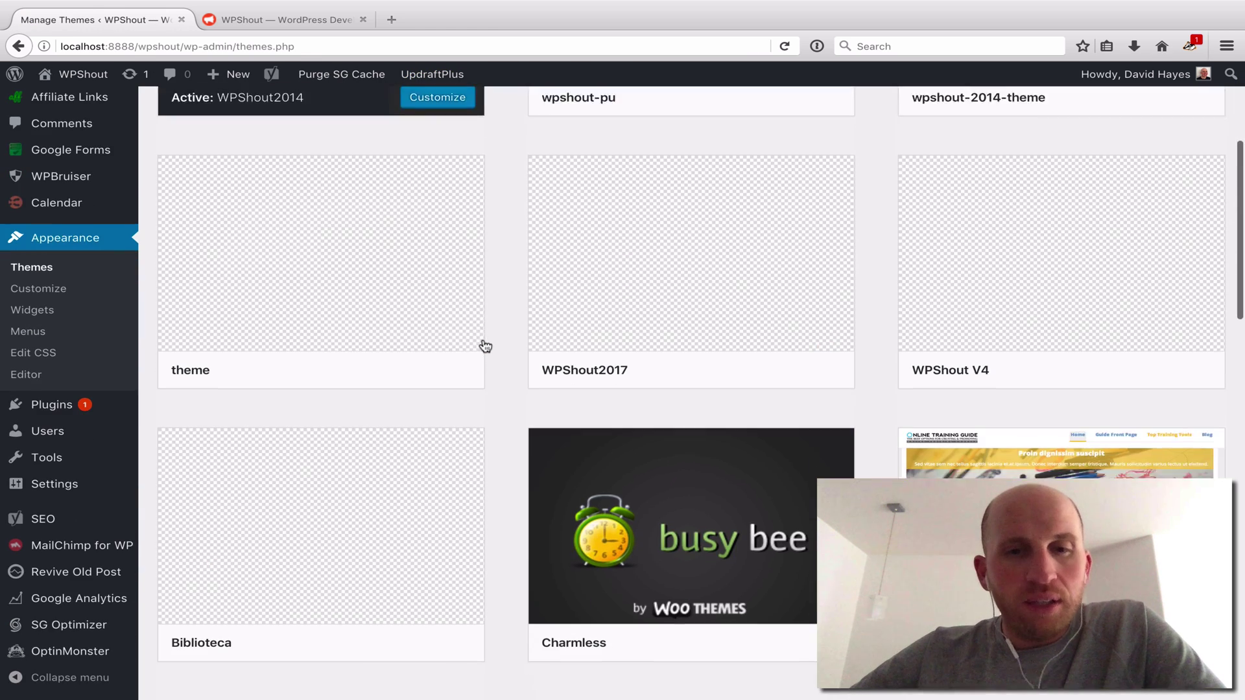
click(777, 327)
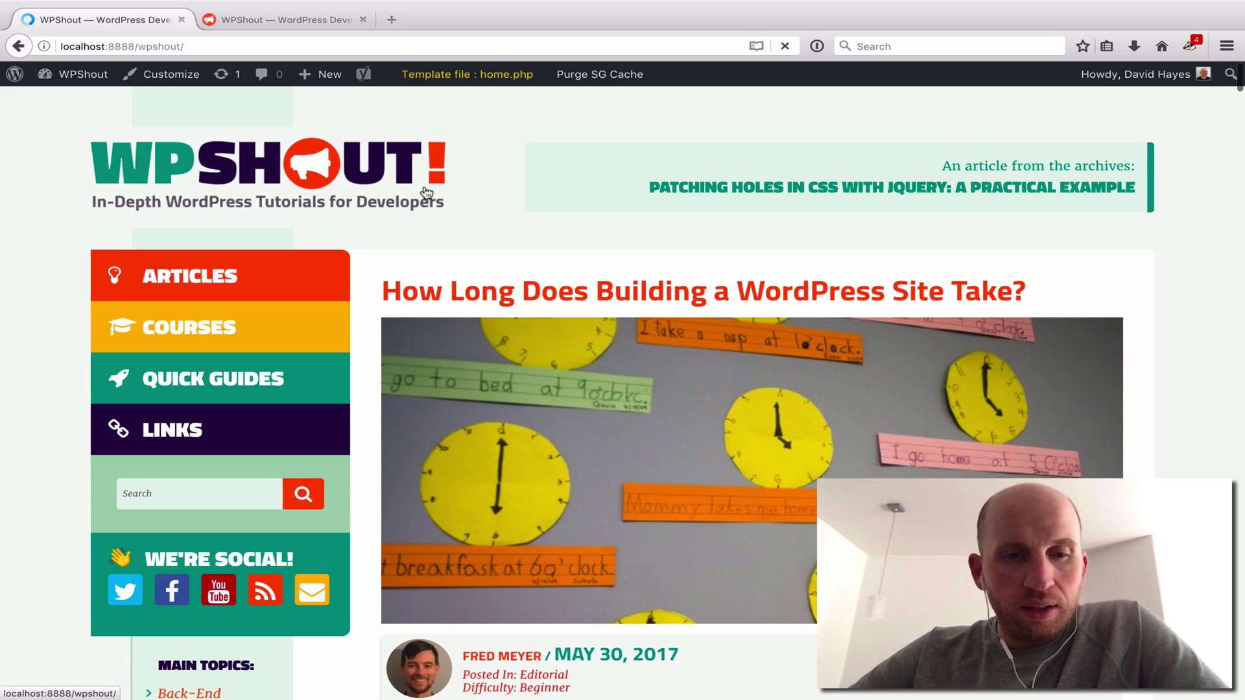
Check the live wpshout.com homepage and come back to the local copy
click(310, 19)
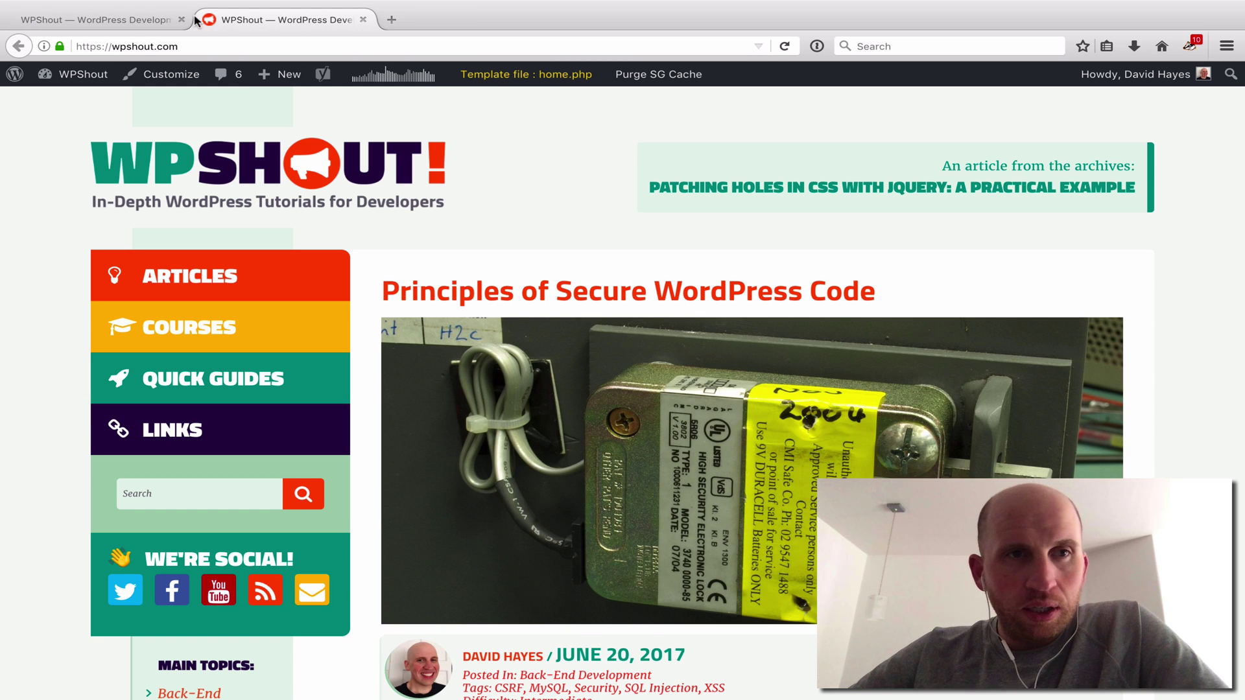
click(139, 21)
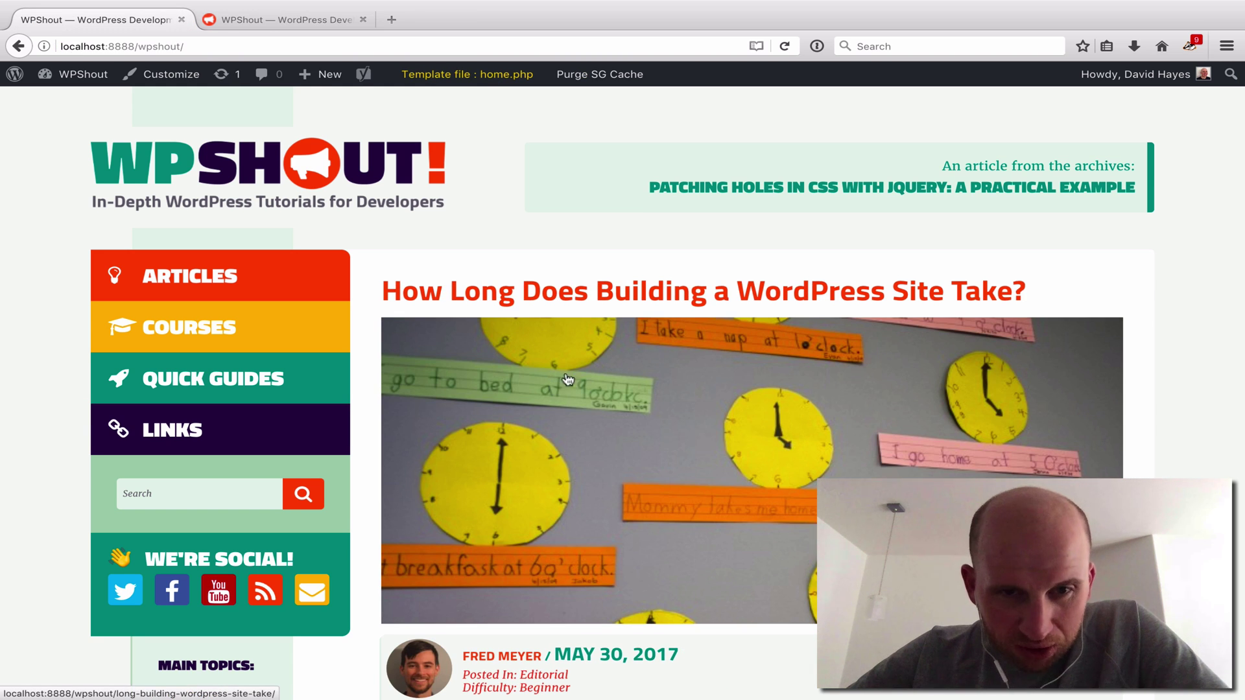
scroll(721, 441, down, 5)
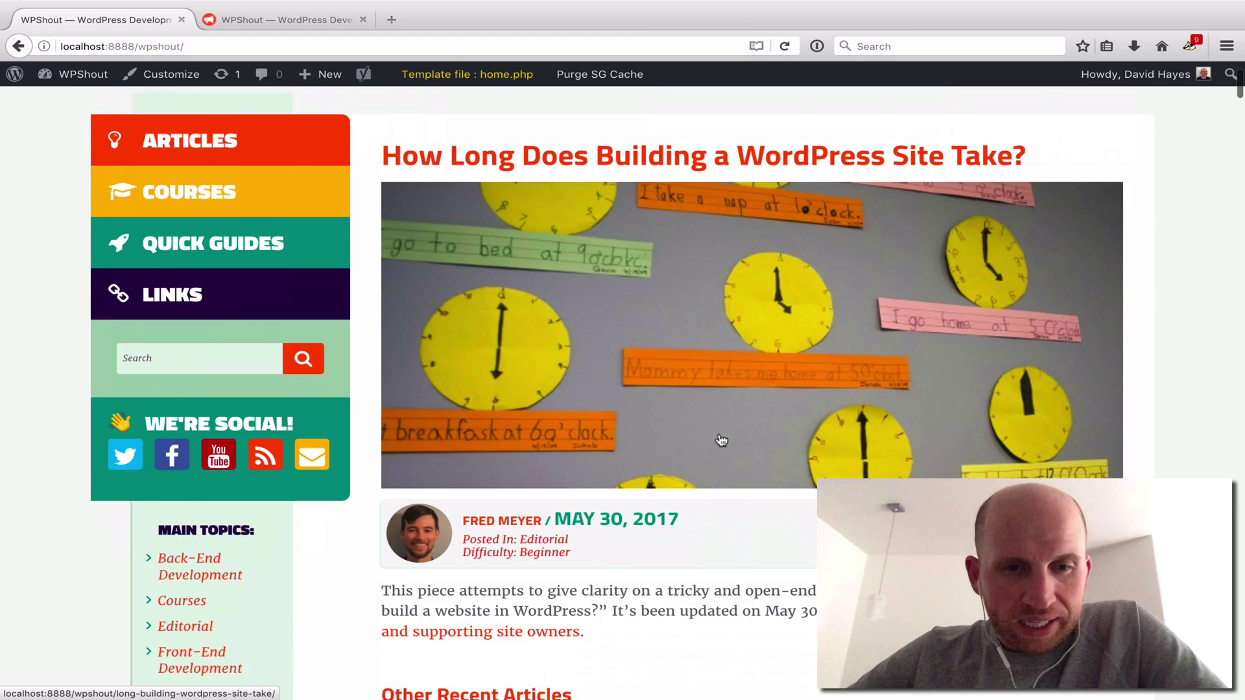
scroll(692, 472, down, 5)
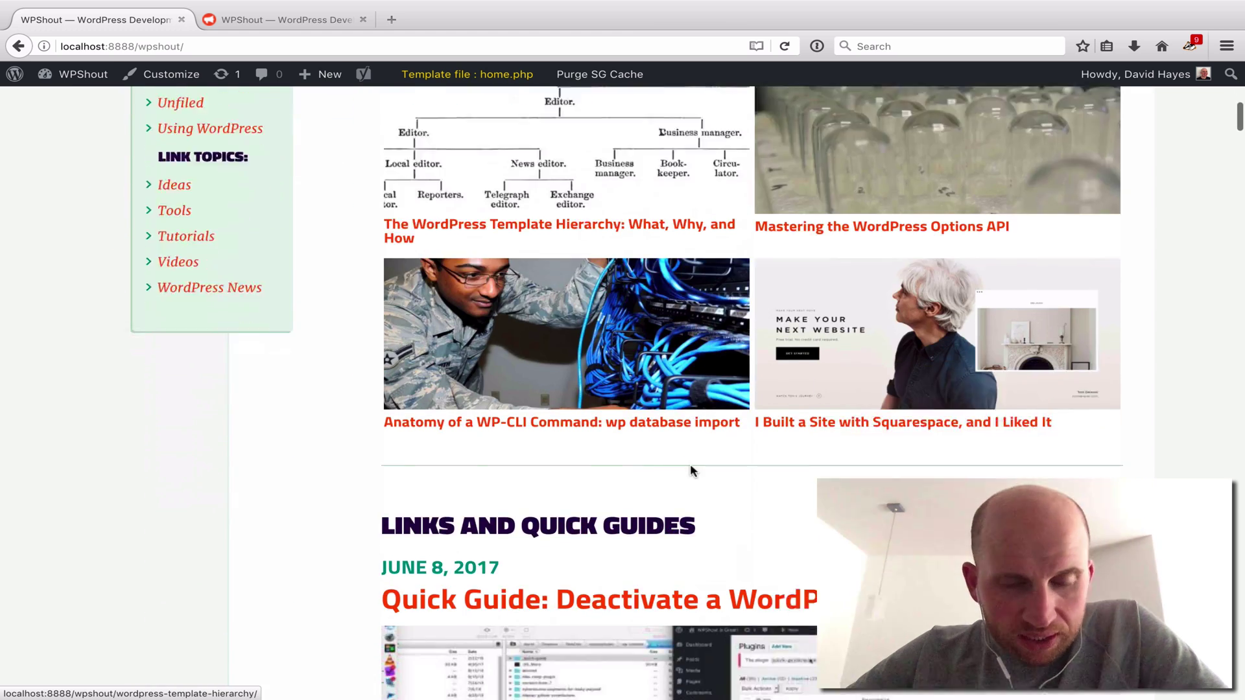
scroll(691, 472, down, 2)
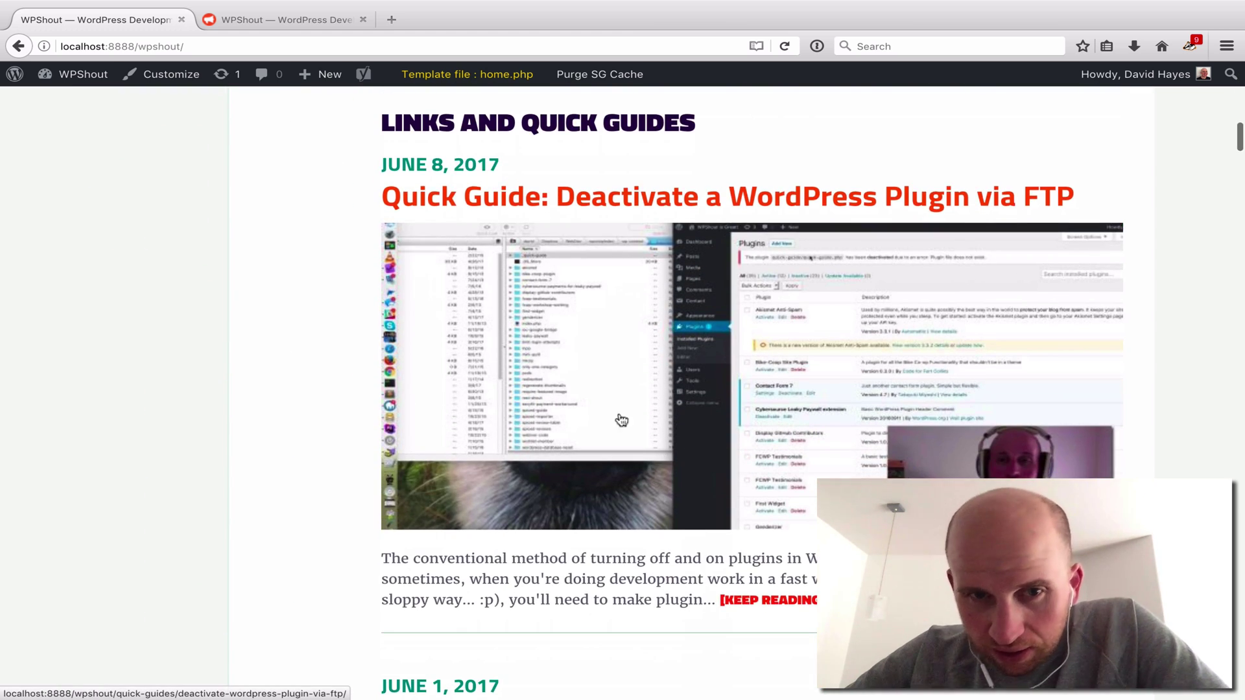
Inspect the local Quick Guide featured image, reading its 640 × 294 size
right_click(617, 356)
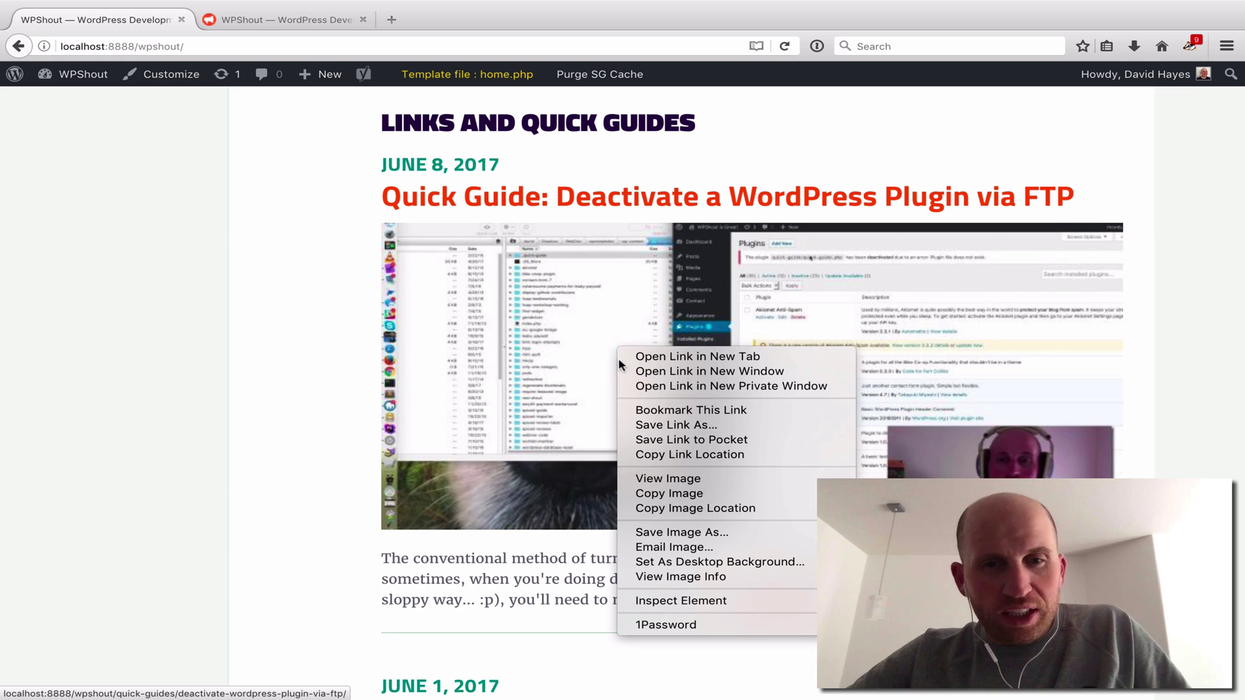
click(695, 600)
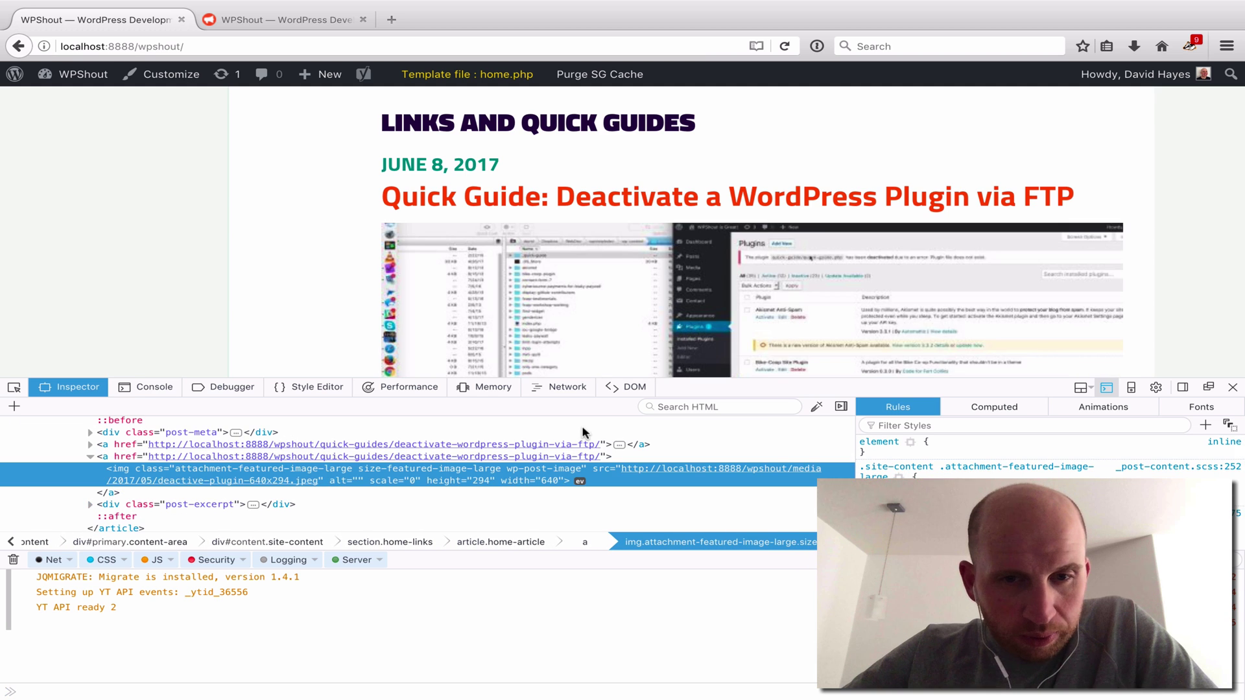
mouse_move(272, 479)
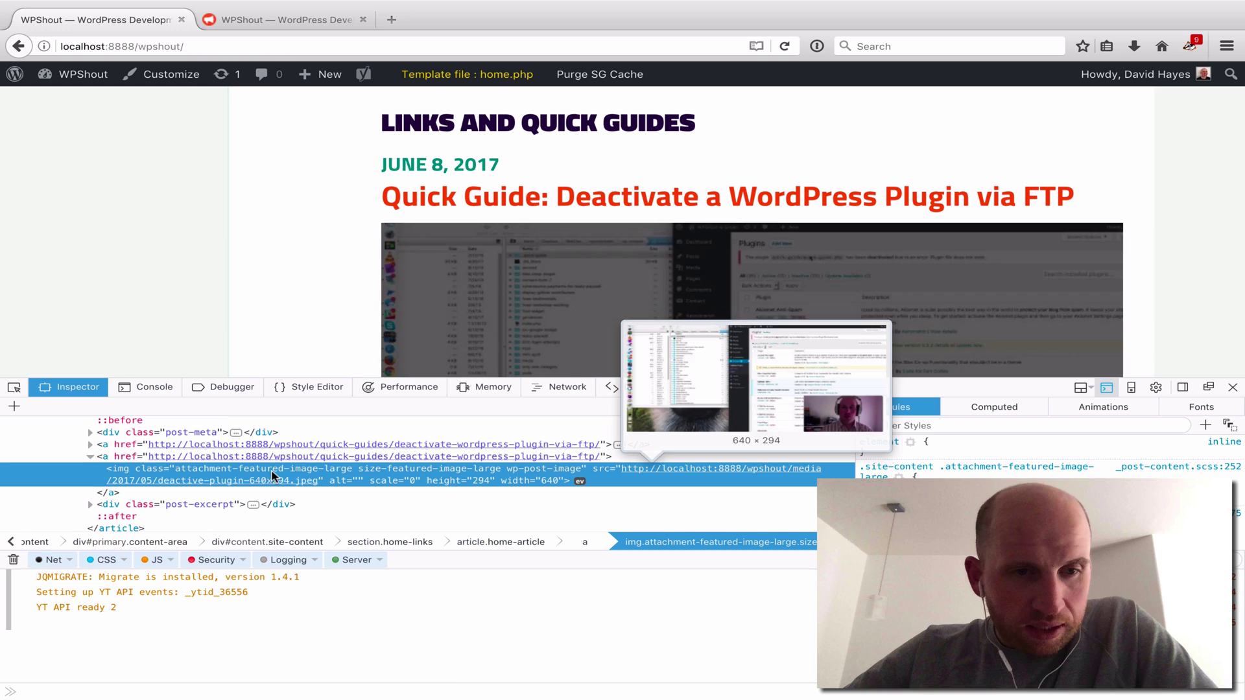
Inspect the live site's featured image at 870 × 400, close DevTools and return to the local tab
click(277, 20)
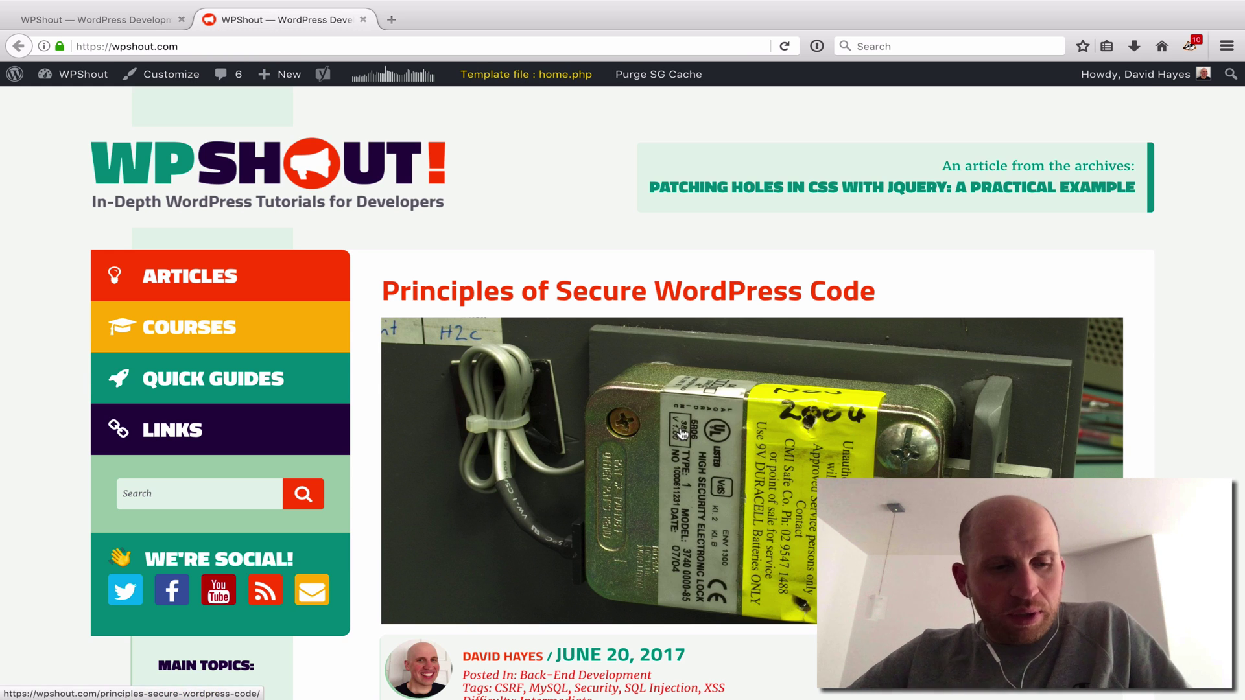
right_click(685, 412)
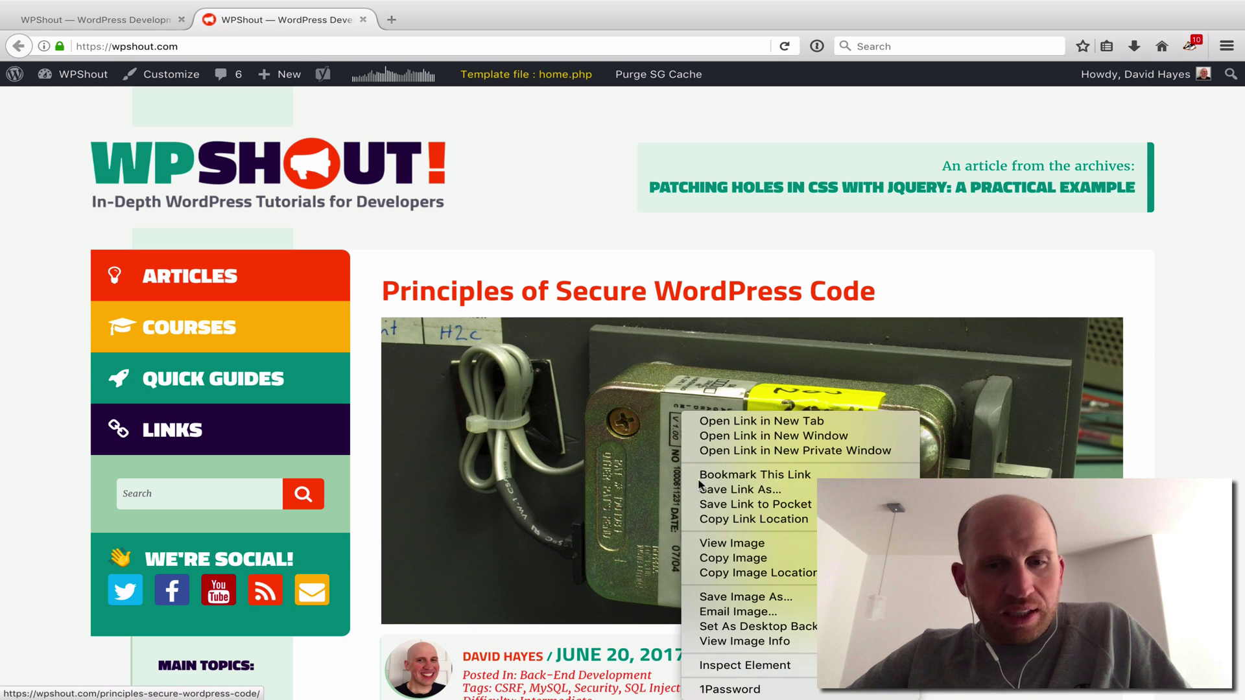
click(758, 666)
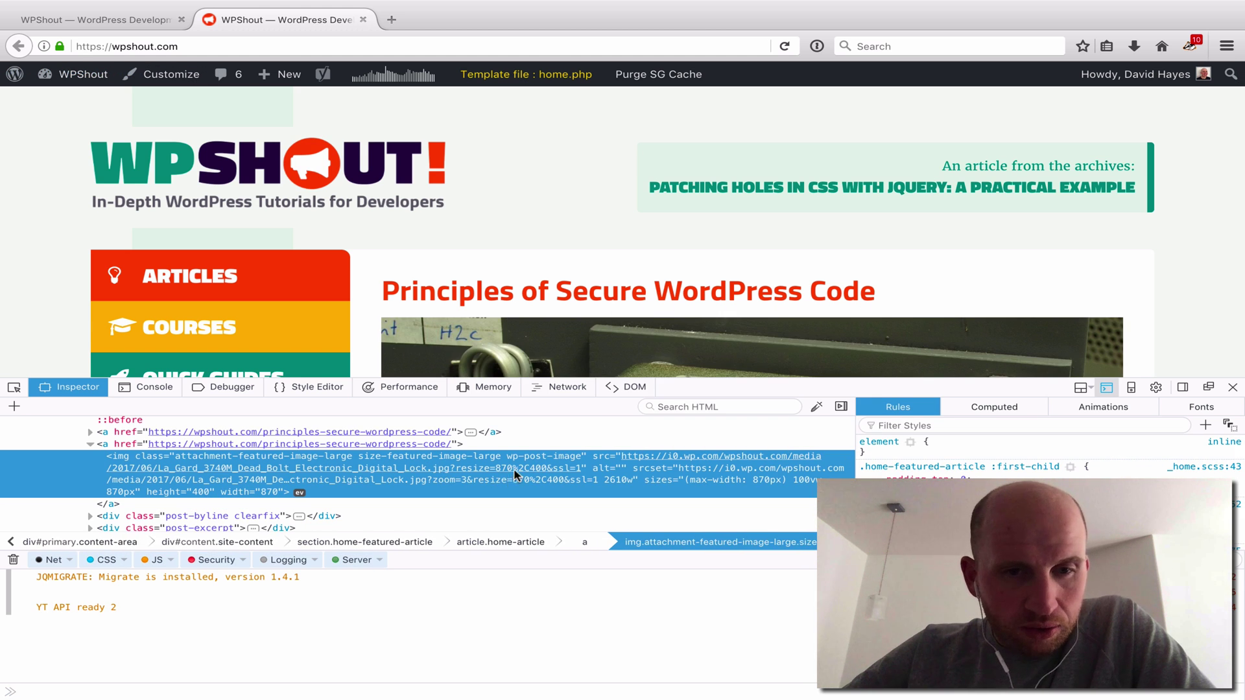
mouse_move(671, 456)
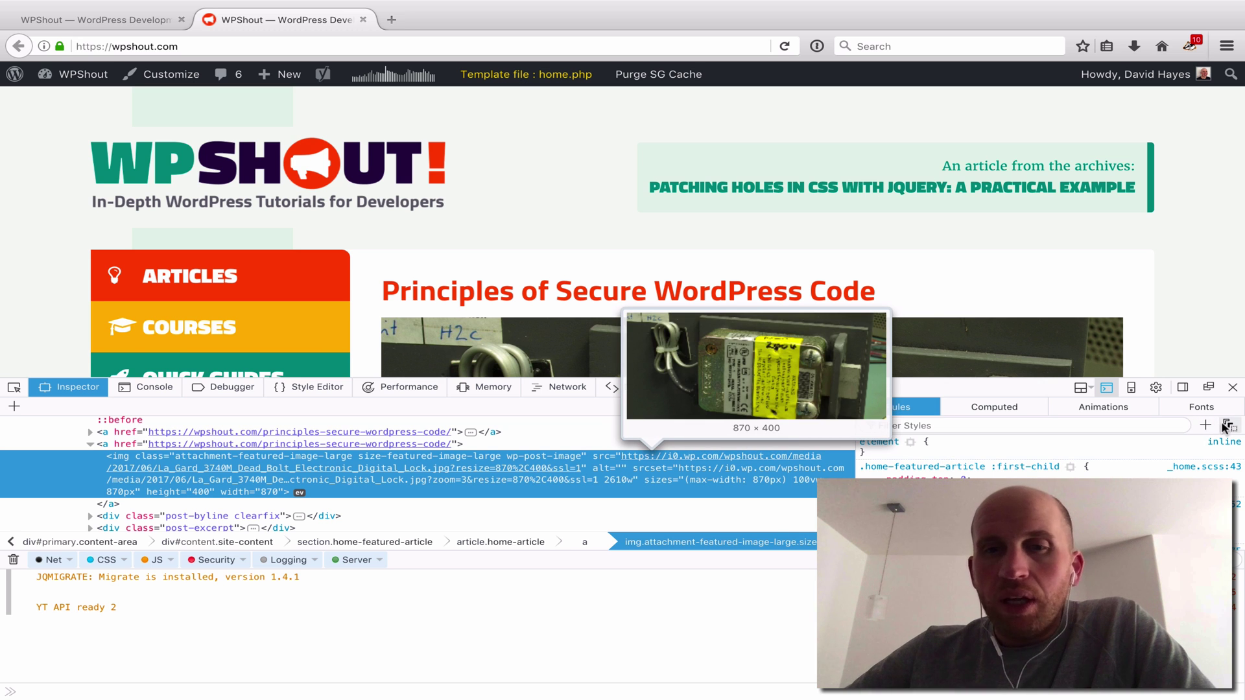
click(1233, 387)
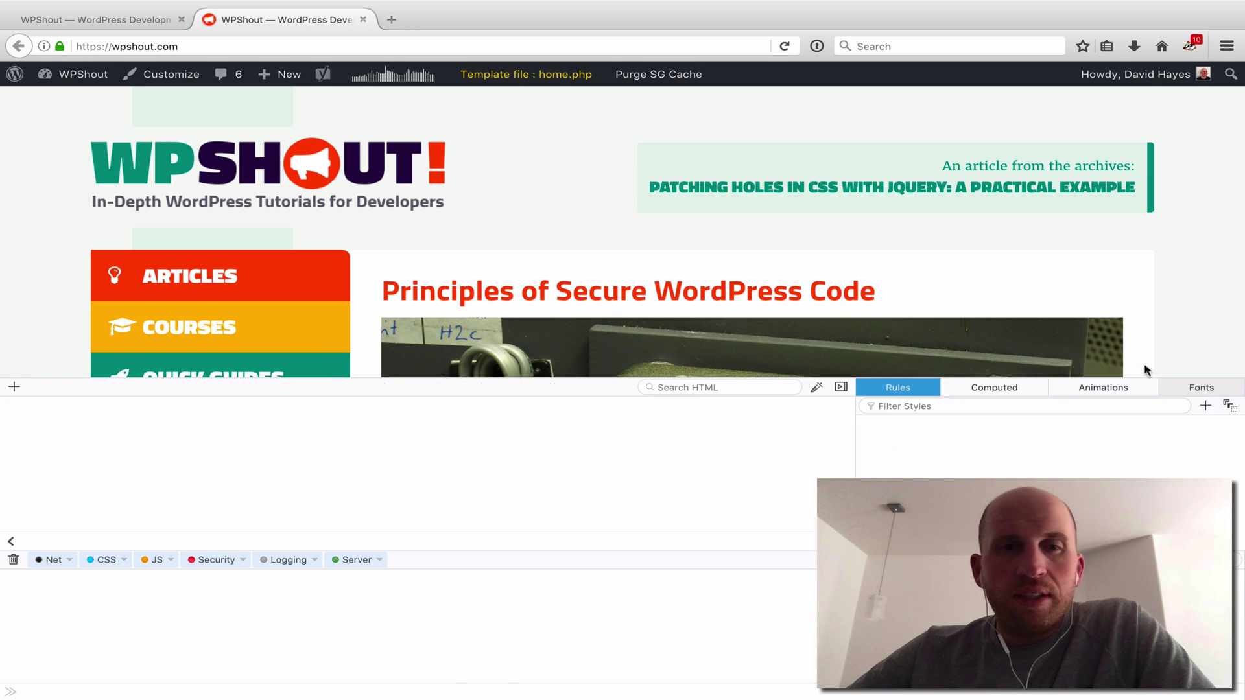
click(101, 16)
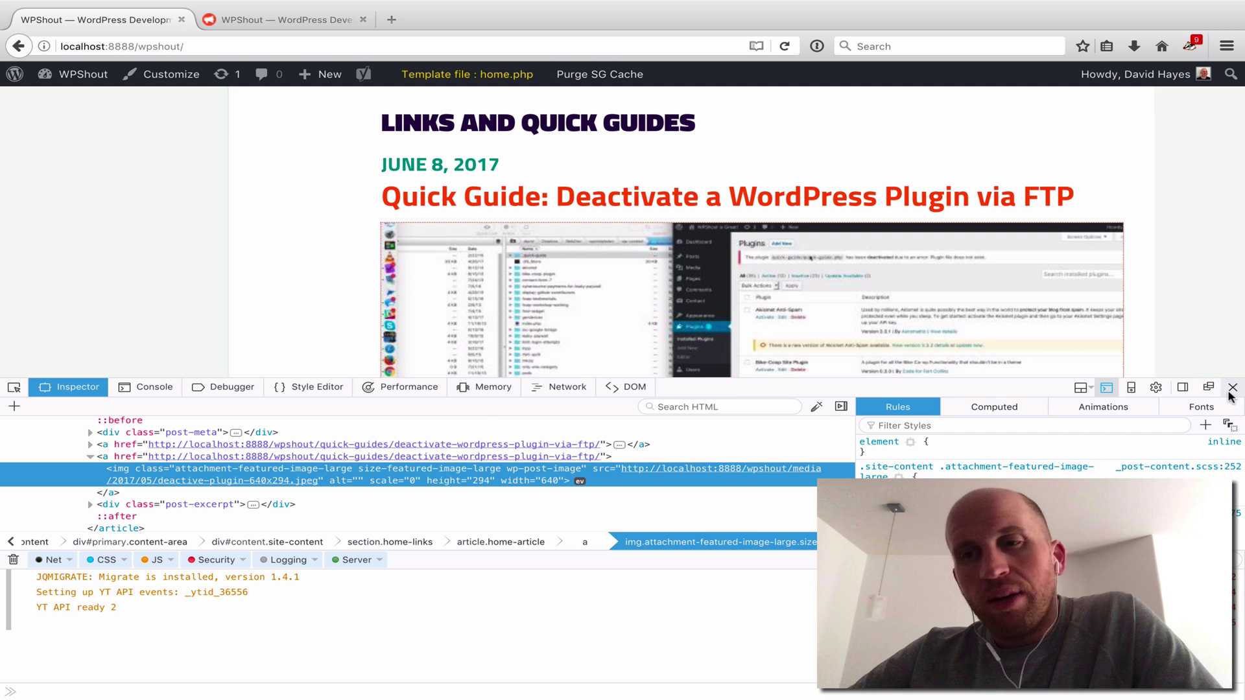
scroll(634, 298, up, 10)
scroll(634, 298, up, 3)
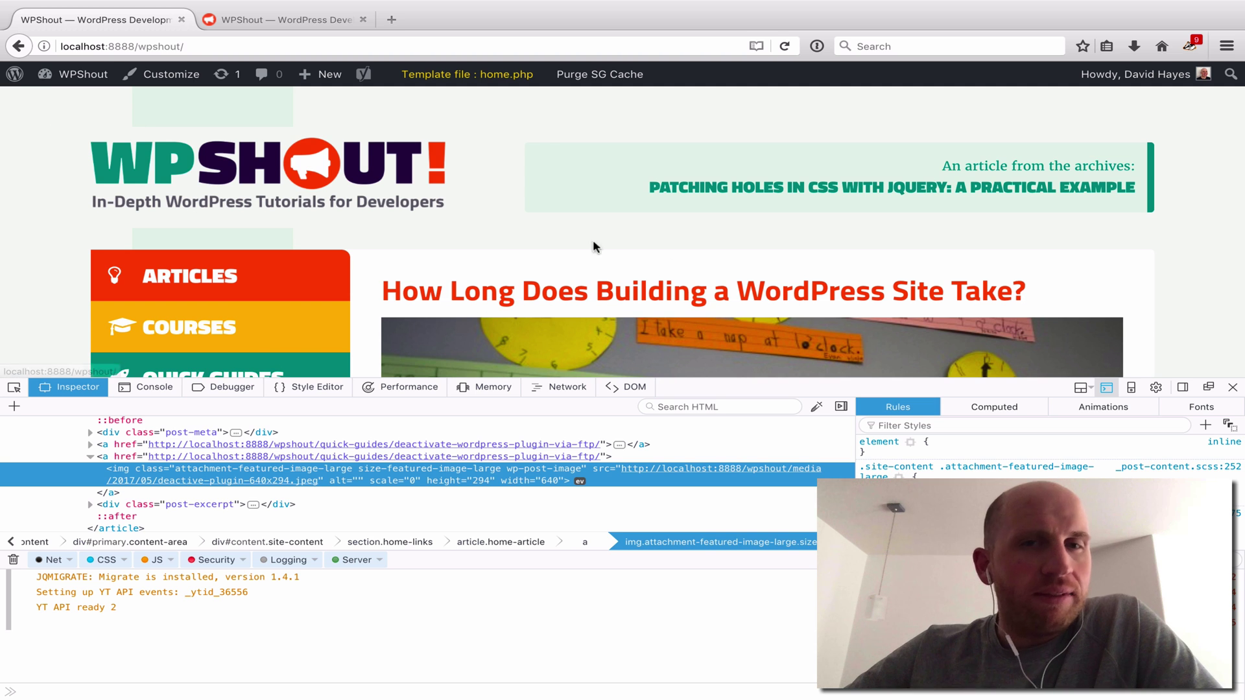
Close the local DevTools and head into the site's admin dashboard
click(1231, 388)
mouse_move(73, 74)
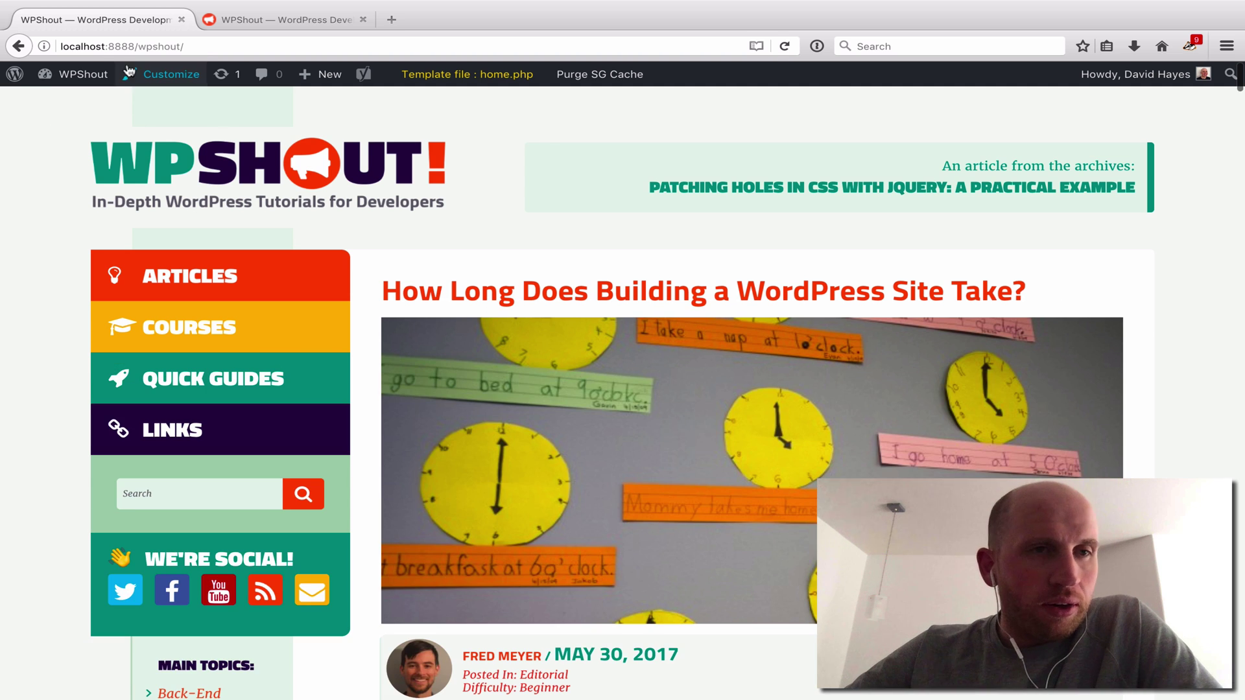
click(493, 320)
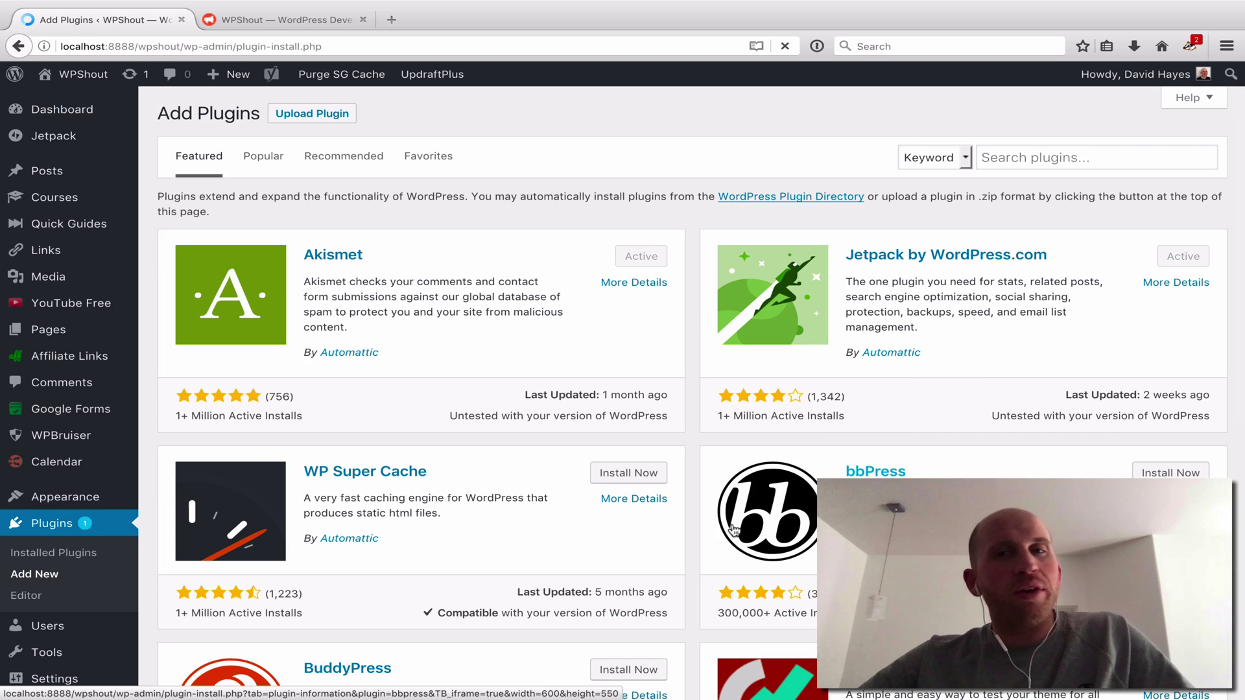
text(r)
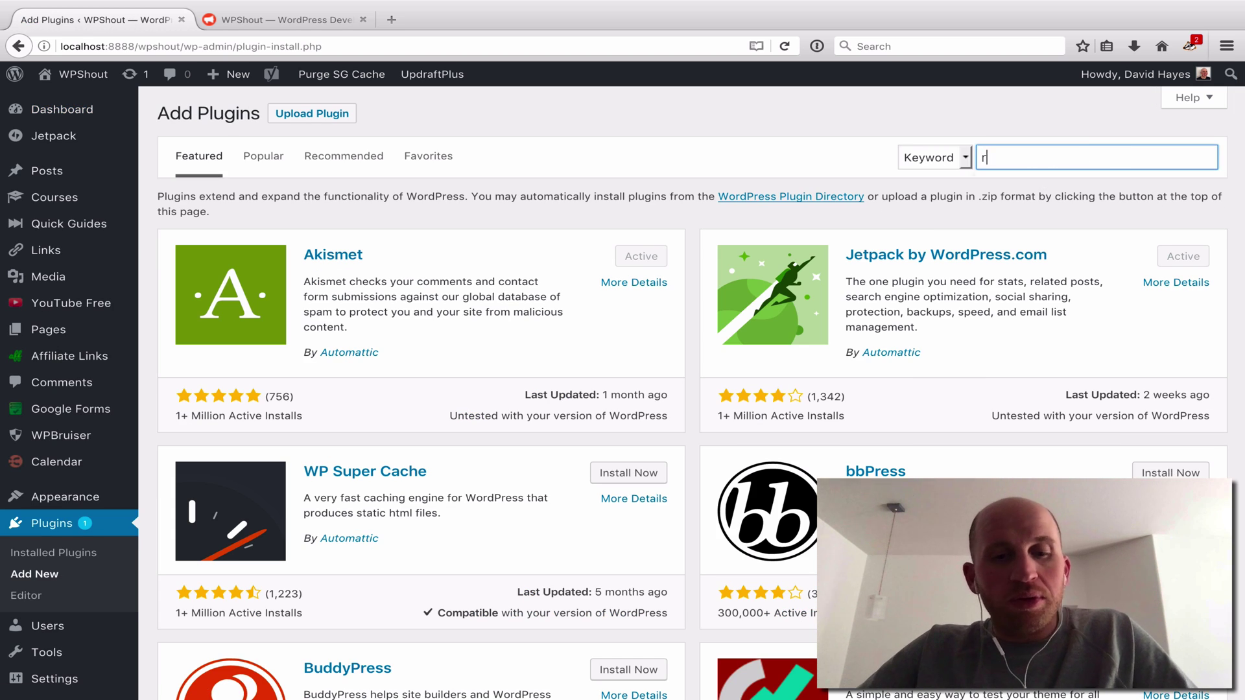
text(egener)
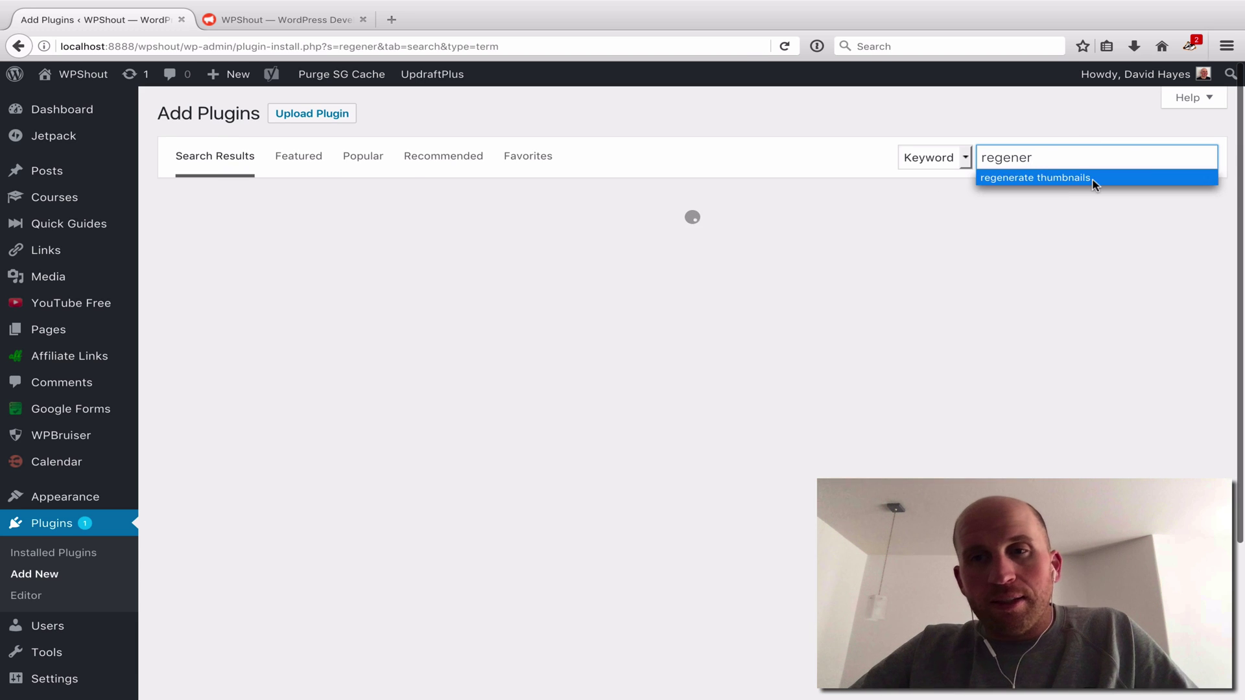
Search plugins for 'regenerate thumbnails' and go to Tools > Regen. Thumbnails
click(1097, 179)
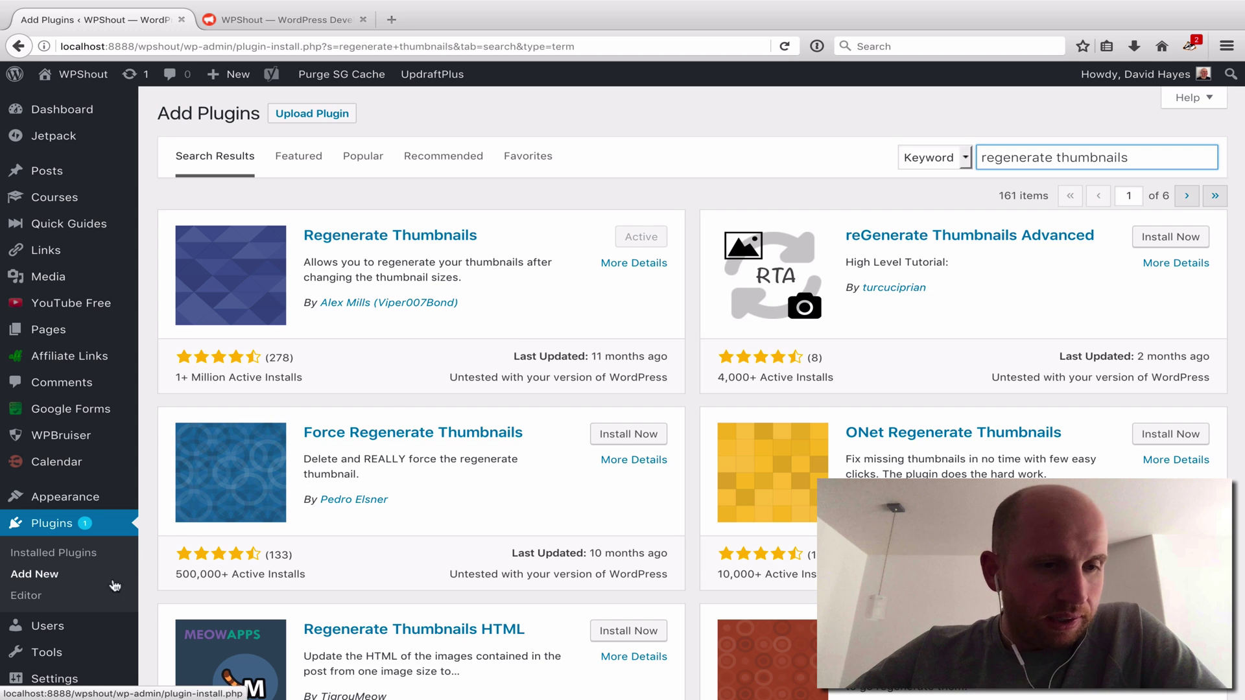
mouse_move(47, 653)
click(184, 654)
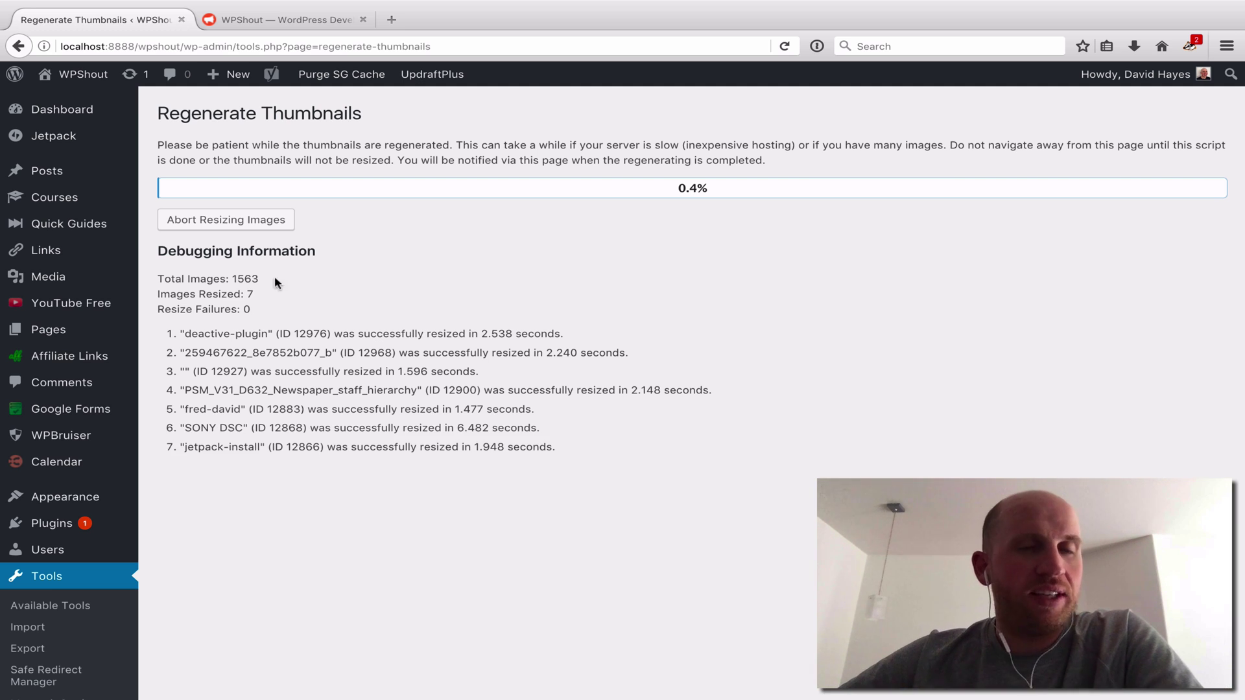
Bring up the local WPShout homepage in a new tab
click(283, 20)
click(130, 22)
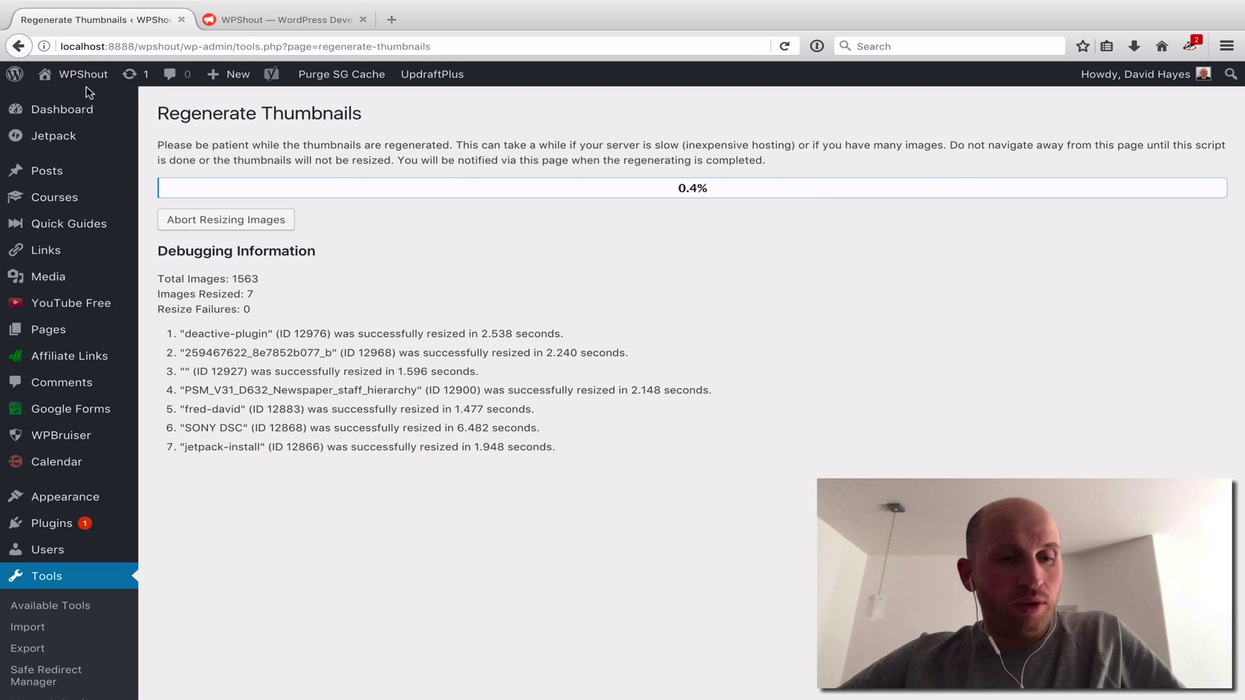
middle_click(234, 75)
click(259, 24)
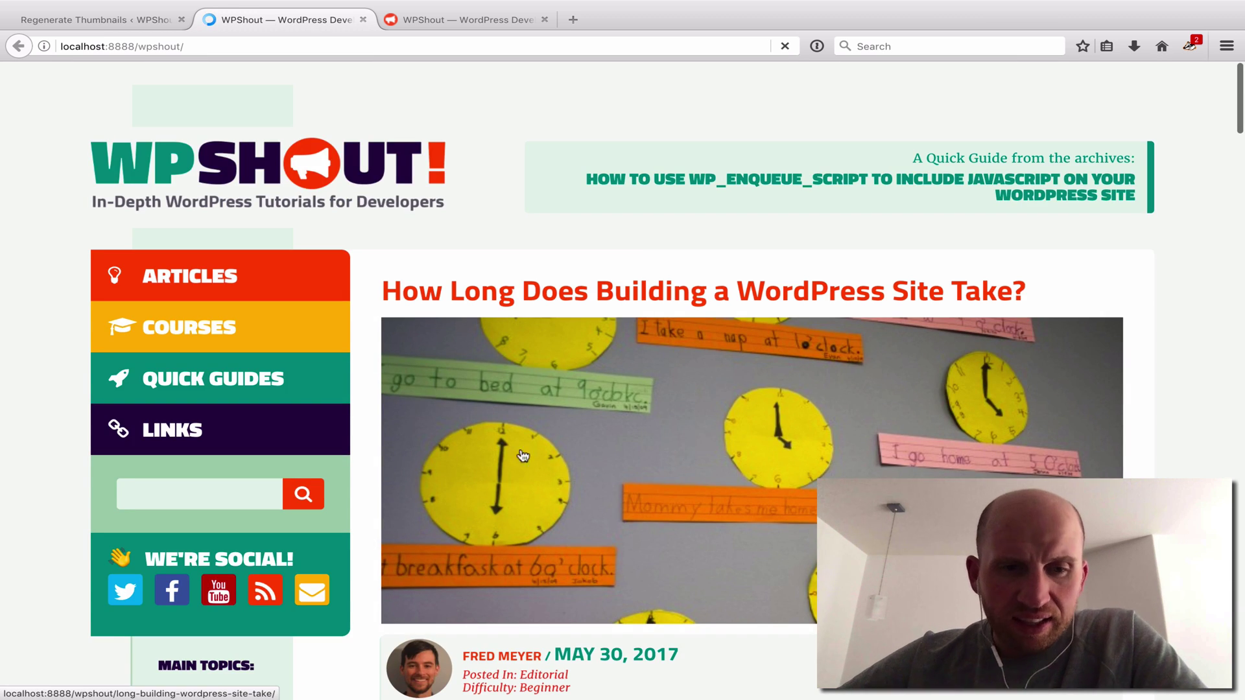
Load the live 'How Long Does Building a WordPress Site Take?' article and return to the local homepage
click(467, 19)
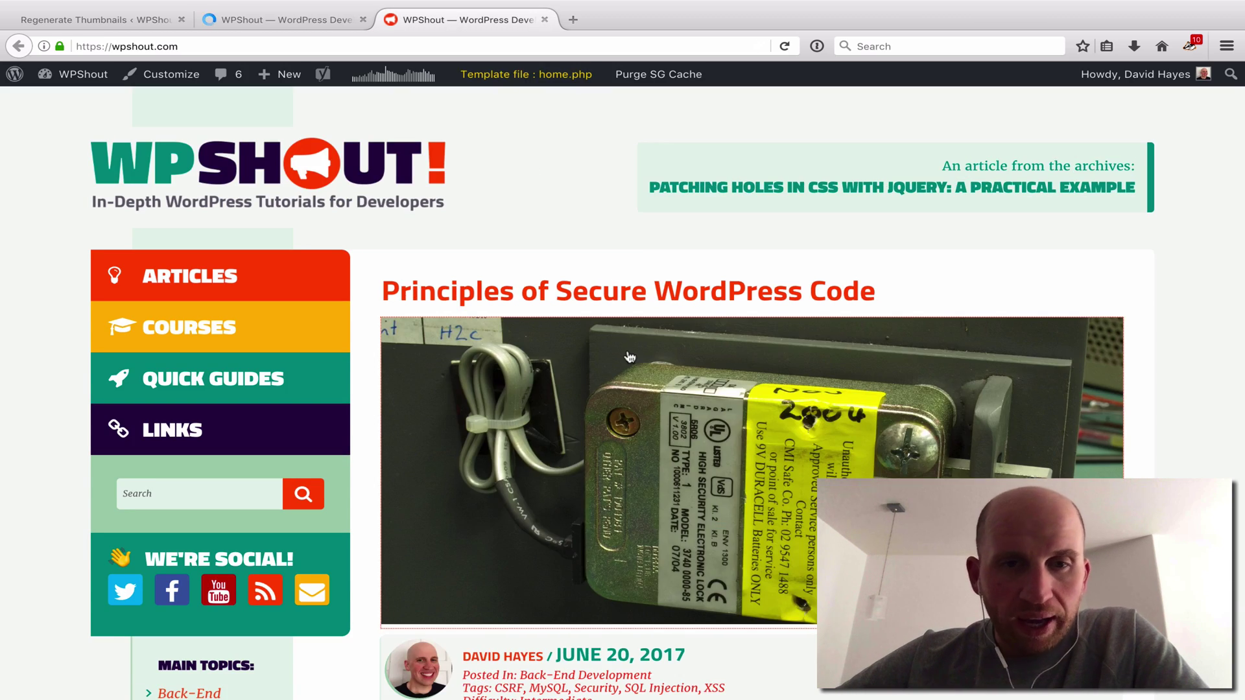
scroll(627, 352, down, 8)
scroll(629, 358, down, 3)
click(581, 552)
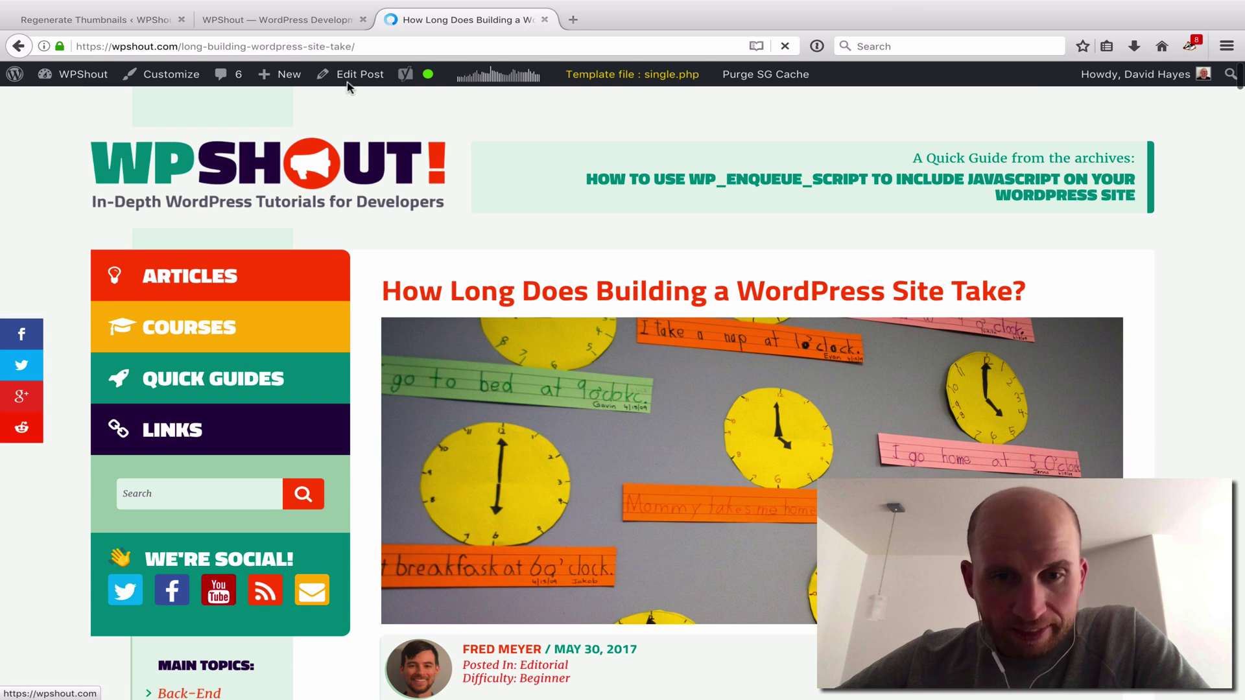
click(300, 22)
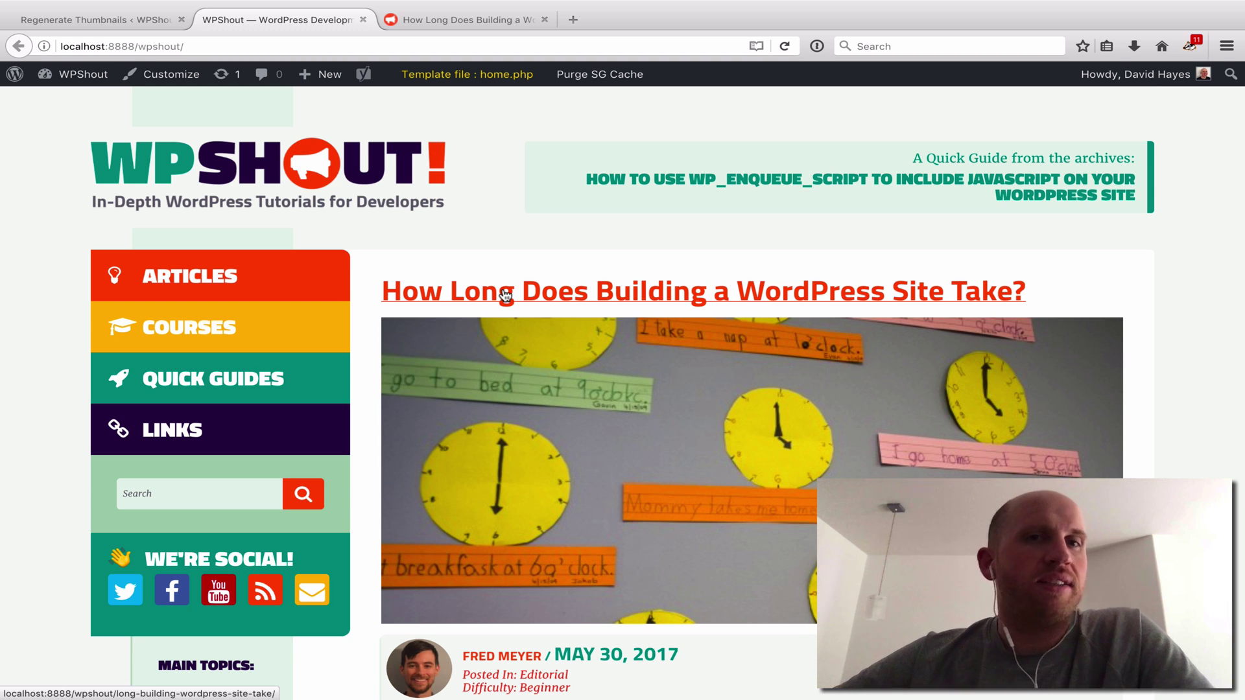
Return to the Regenerate Thumbnails tab to watch its progress and debug list
click(43, 14)
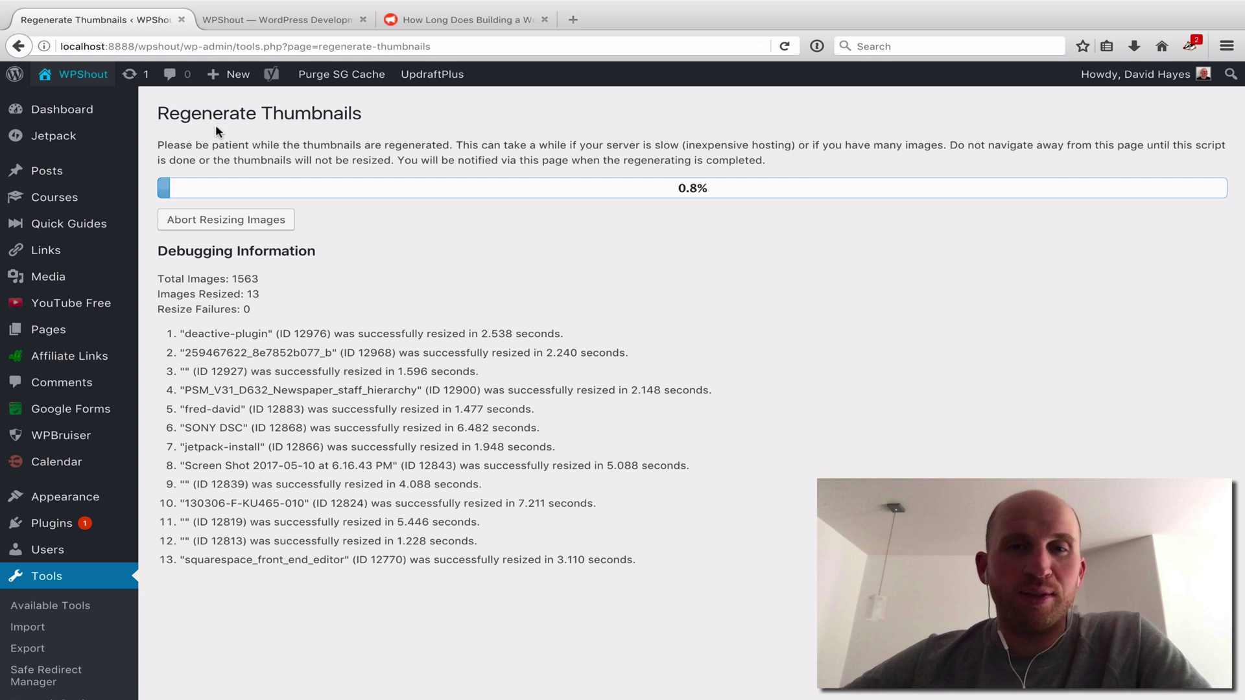